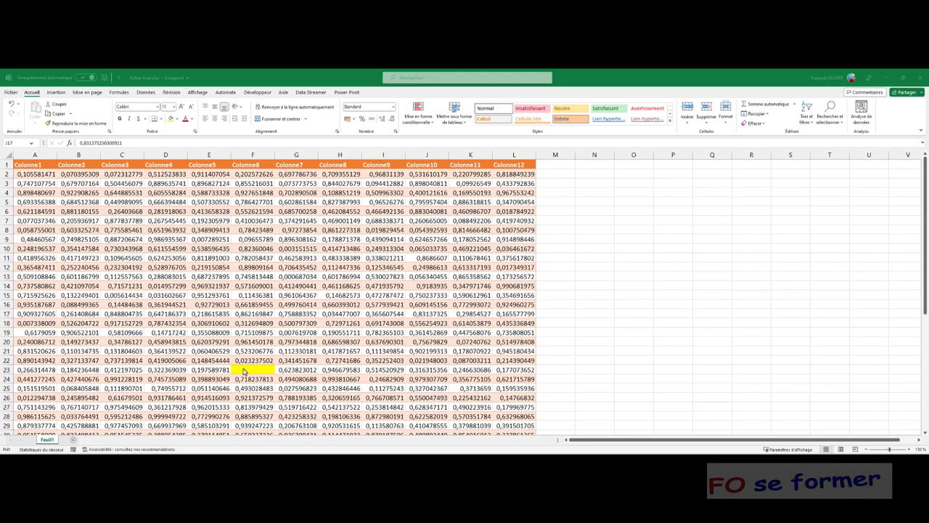
Step: Fill cell B2 (Données 2) of source 1.xlsx yellow, then go back to fichier final.xlsx
{"action": "mouse_move", "coordinate": [509, 452]}
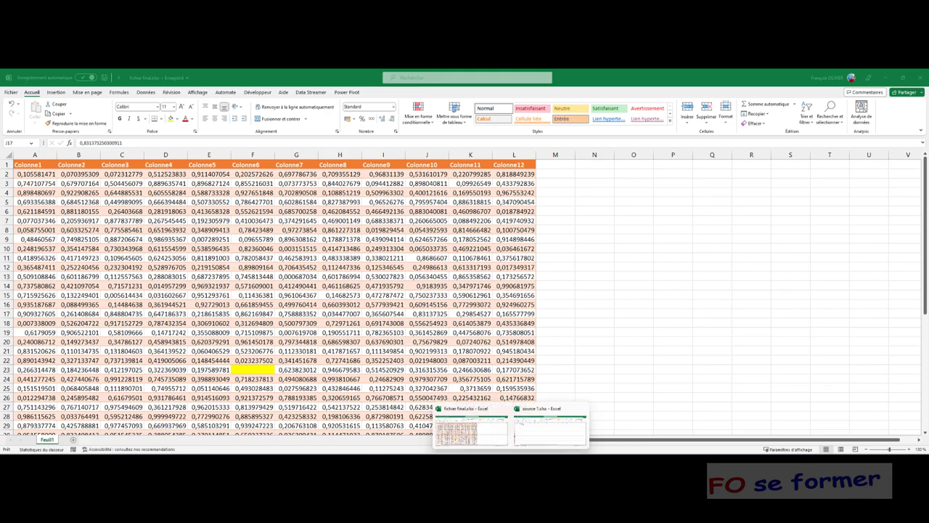
{"action": "left_click", "coordinate": [545, 445]}
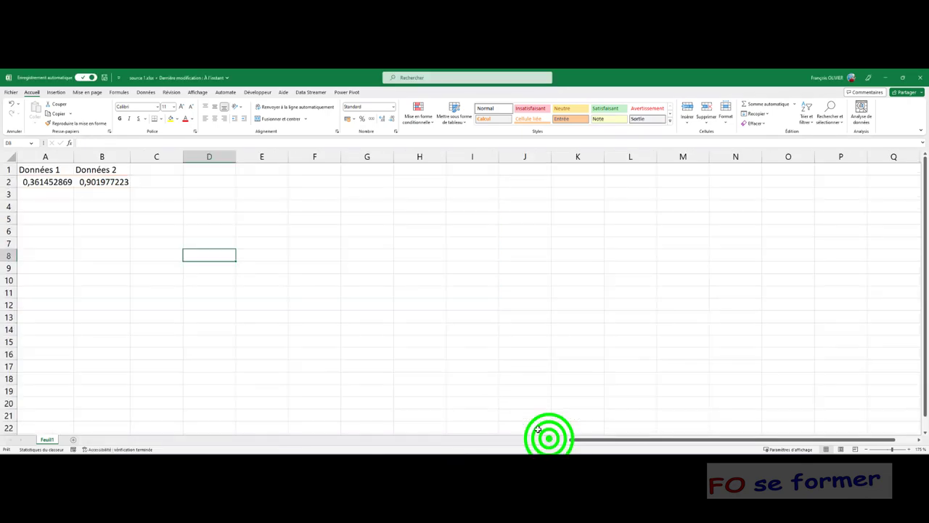
{"action": "left_click", "coordinate": [114, 181]}
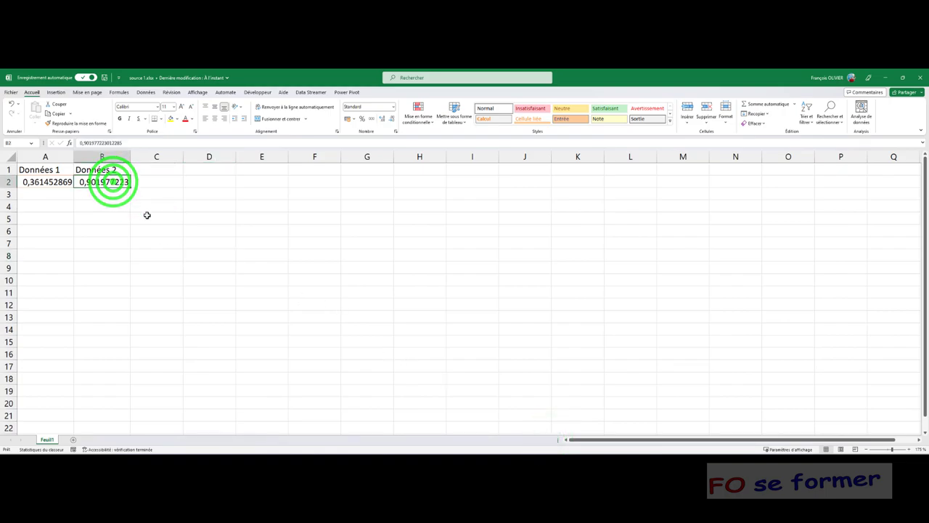
{"action": "left_click", "coordinate": [171, 119]}
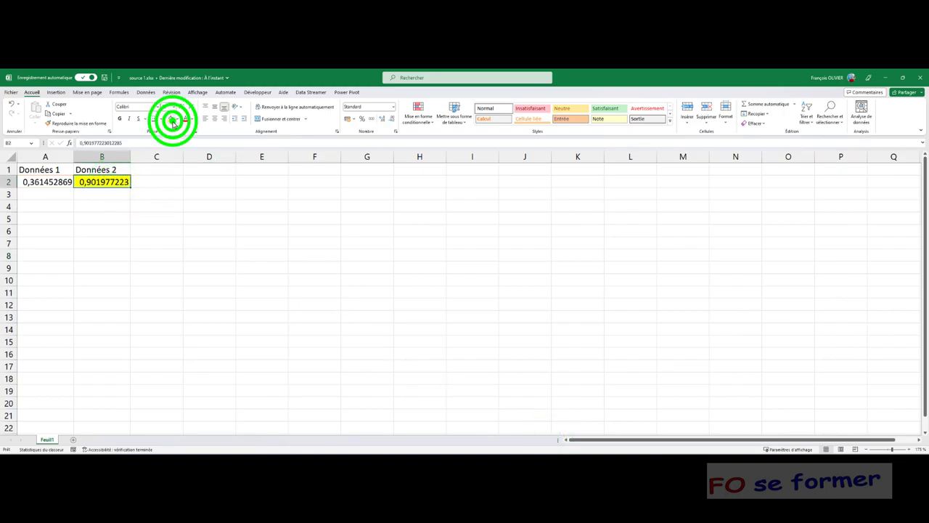
{"action": "left_click", "coordinate": [165, 212]}
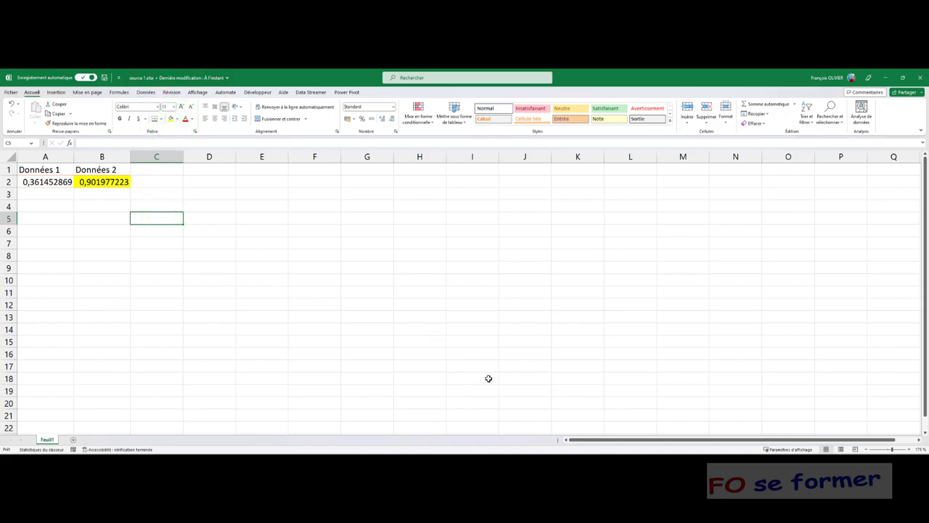
{"action": "mouse_move", "coordinate": [508, 451]}
{"action": "left_click", "coordinate": [488, 431]}
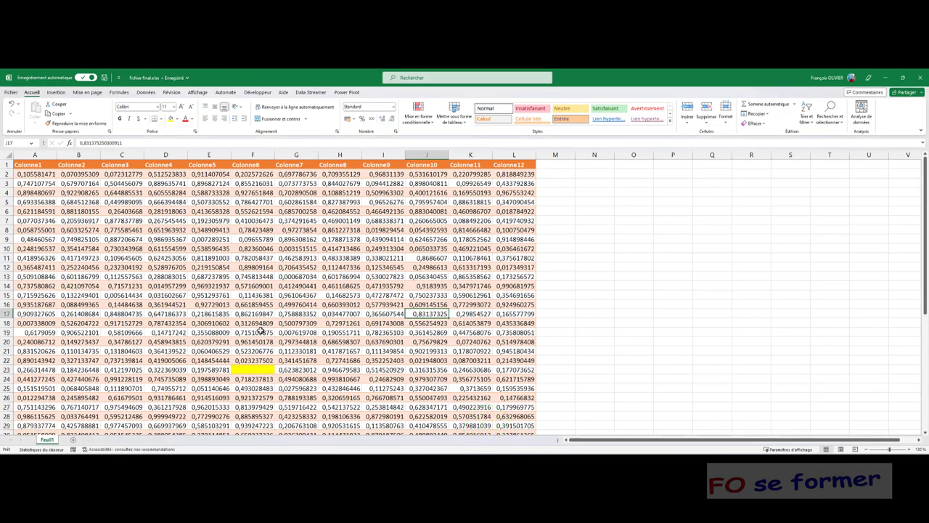
Step: Enter a formula in F23 of fichier final linking to cell B2 of source 1.xlsx
{"action": "left_click", "coordinate": [252, 370]}
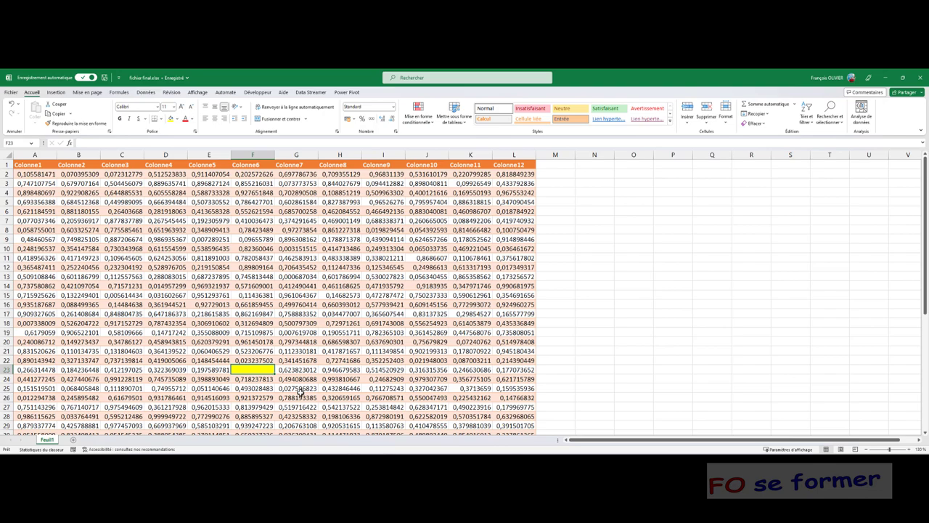
{"action": "type", "text": "="}
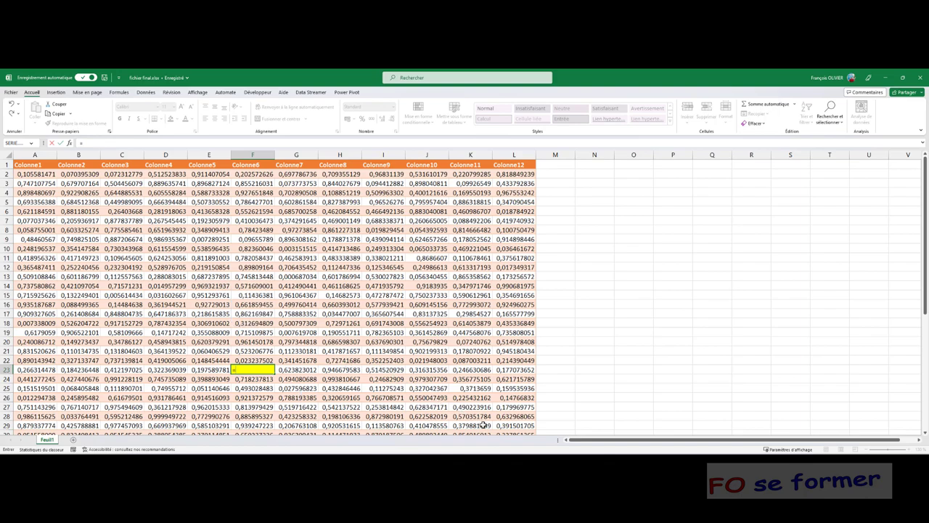
{"action": "mouse_move", "coordinate": [508, 451]}
{"action": "left_click", "coordinate": [534, 434]}
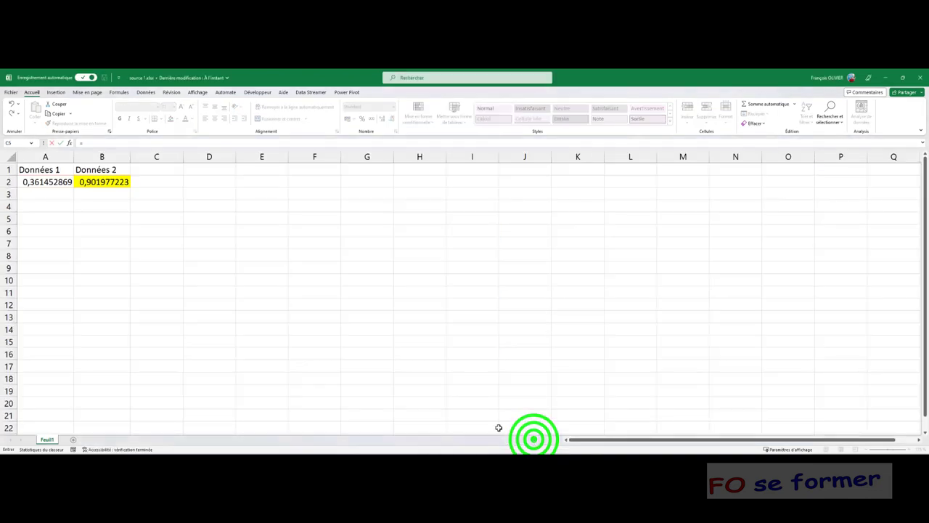
{"action": "left_click", "coordinate": [100, 184]}
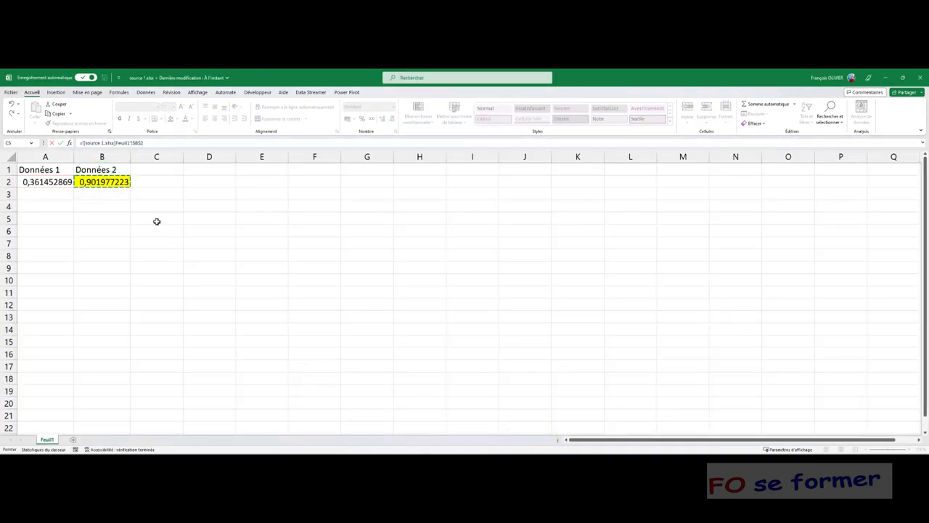
{"action": "key", "text": "Return"}
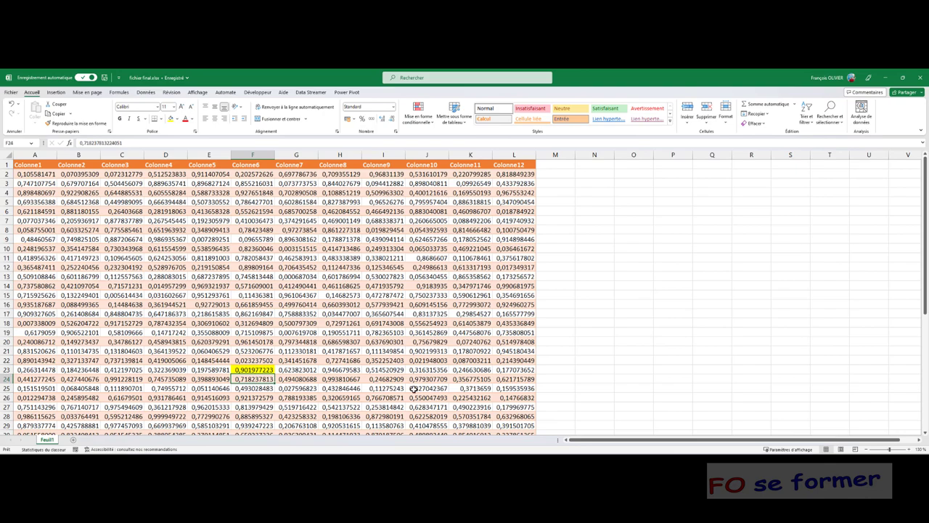
Step: Close fichier final, change B2 in source 1.xlsx to 15, and show the File home page
{"action": "mouse_move", "coordinate": [512, 458]}
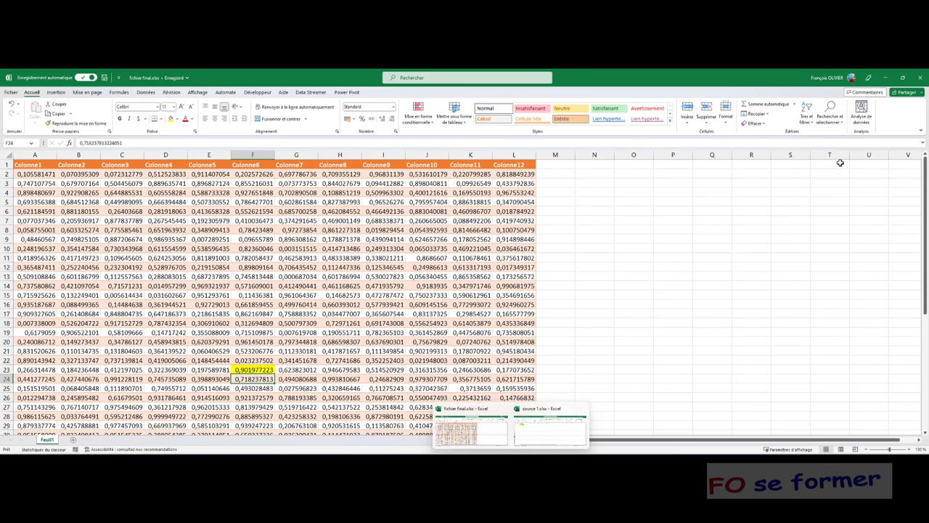
{"action": "left_click", "coordinate": [917, 77]}
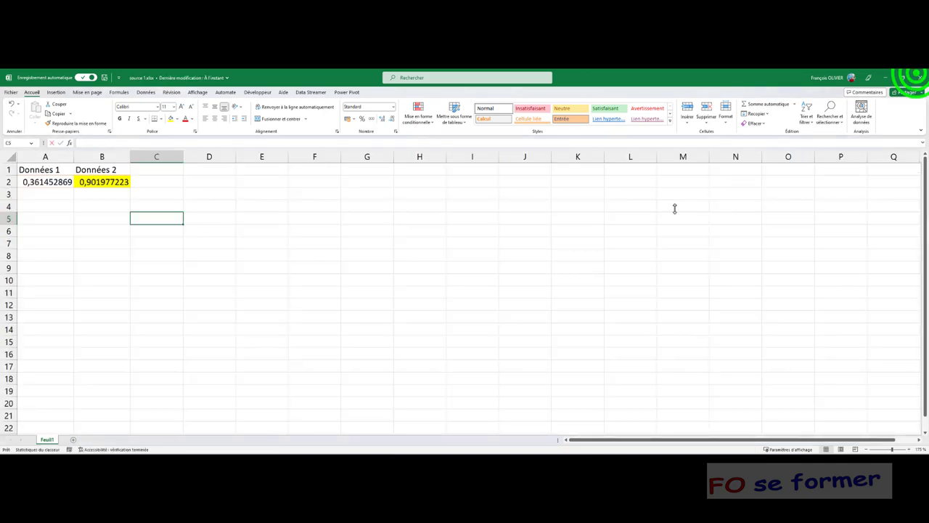
{"action": "left_click", "coordinate": [114, 183]}
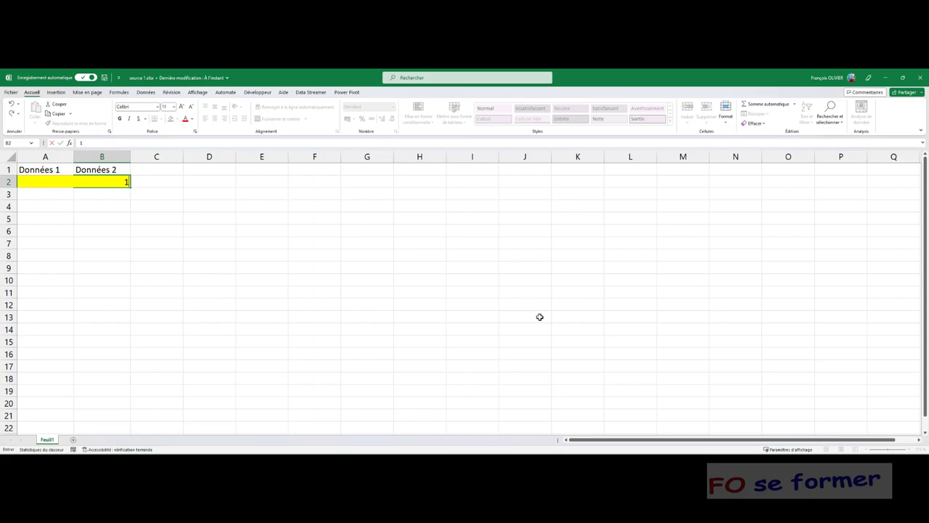
{"action": "type", "text": "15"}
{"action": "key", "text": "Return"}
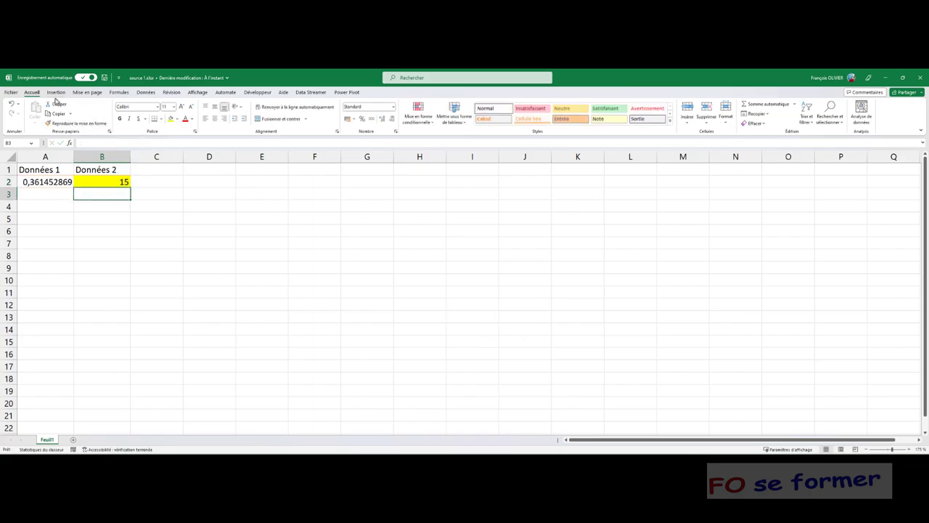
{"action": "left_click", "coordinate": [13, 93]}
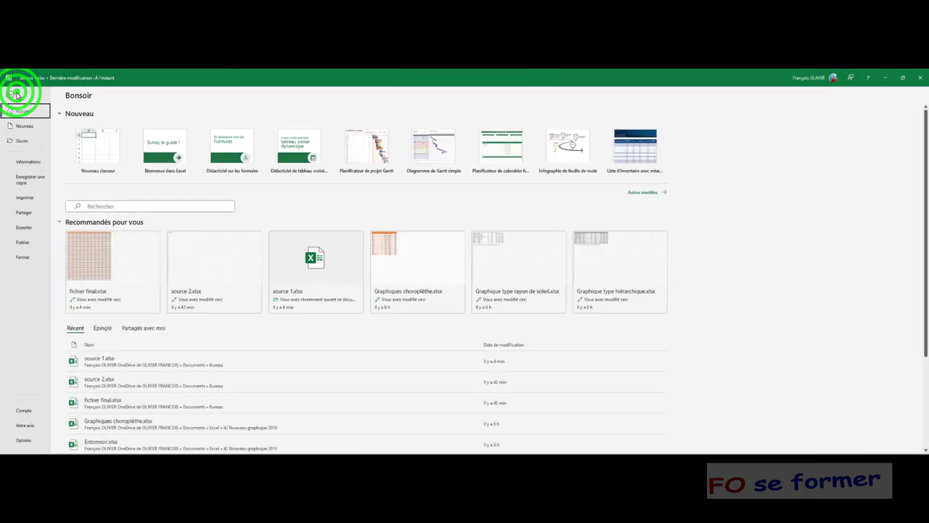
Step: Reopen fichier final from Recent and enable its content as a trusted document, updating F23 to 15
{"action": "left_click", "coordinate": [113, 405]}
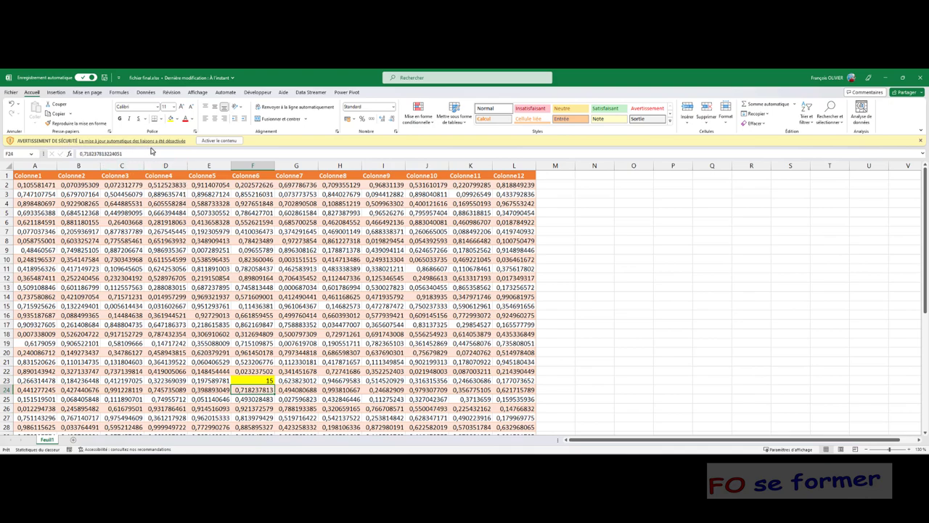
{"action": "left_click", "coordinate": [210, 141]}
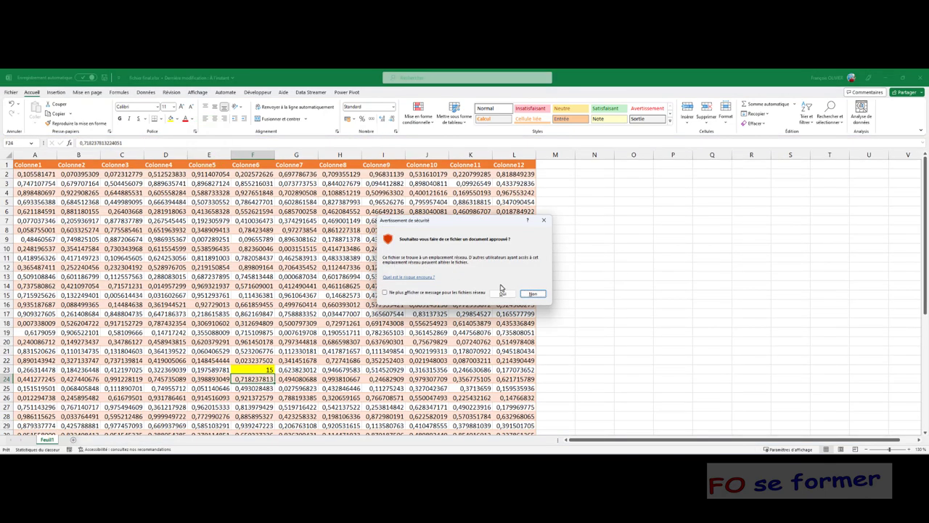
{"action": "left_click", "coordinate": [502, 293]}
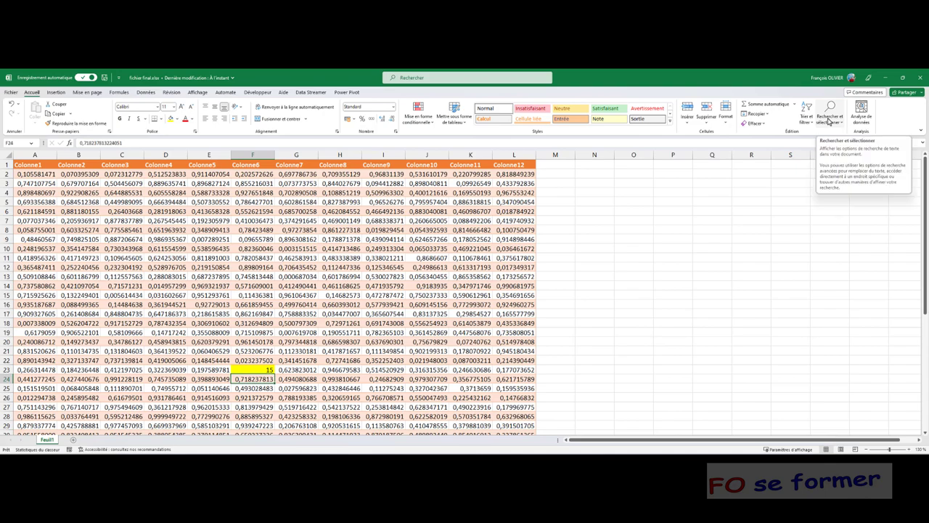
Step: Open the Find and Replace dialog and move it to mid-screen
{"action": "left_click", "coordinate": [831, 122]}
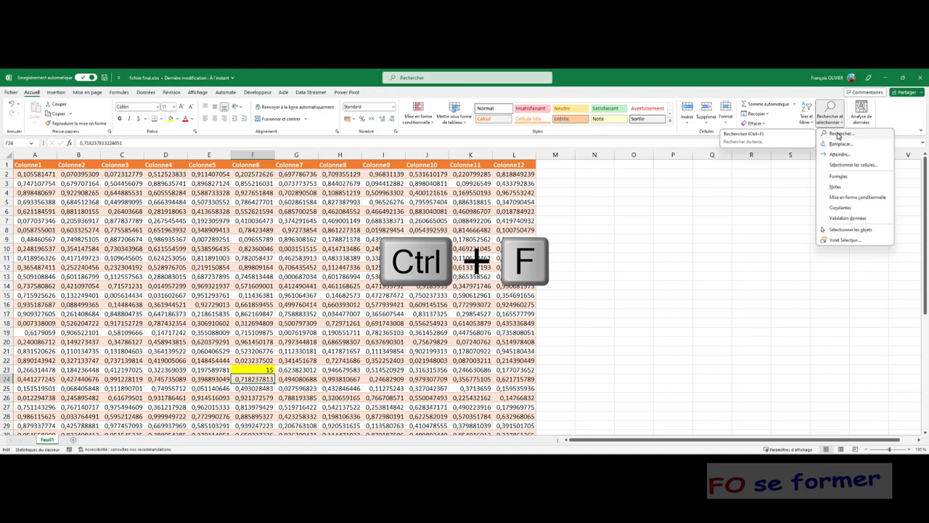
{"action": "left_click", "coordinate": [838, 136]}
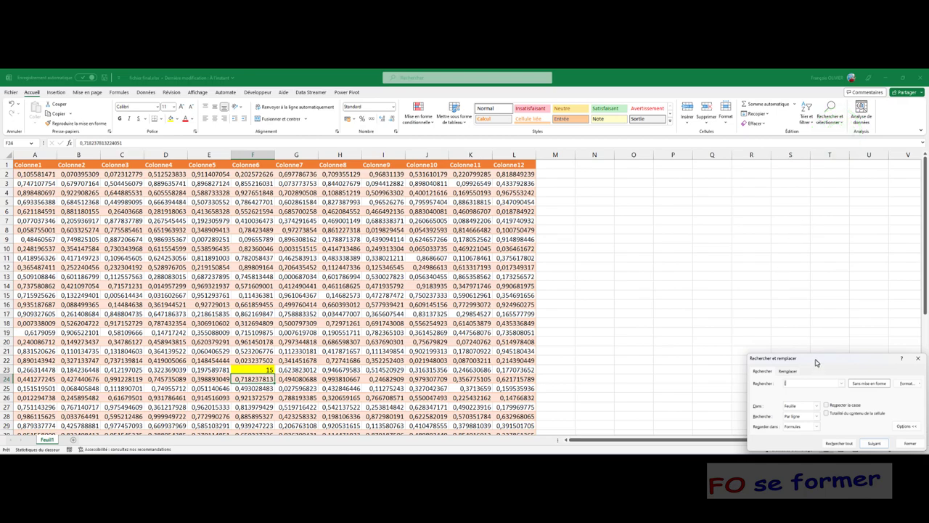
{"action": "left_click_drag", "start_coordinate": [815, 360], "coordinate": [602, 200]}
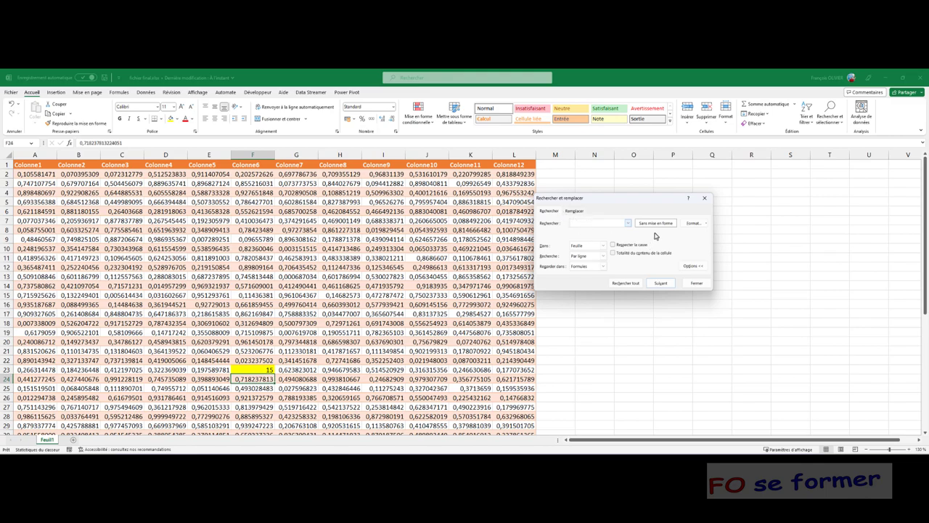
Step: Set Look in to Formulas and enter [ as the search text
{"action": "left_click", "coordinate": [603, 254]}
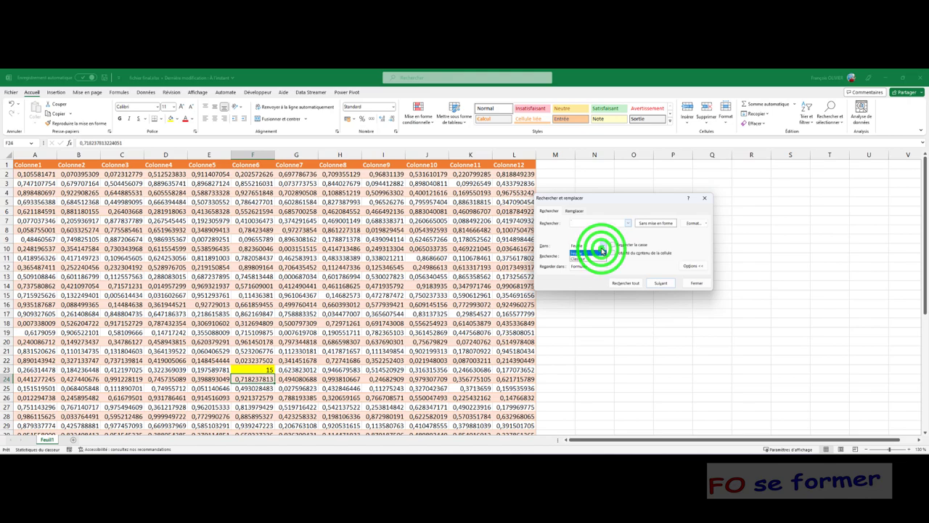
{"action": "left_click", "coordinate": [604, 236]}
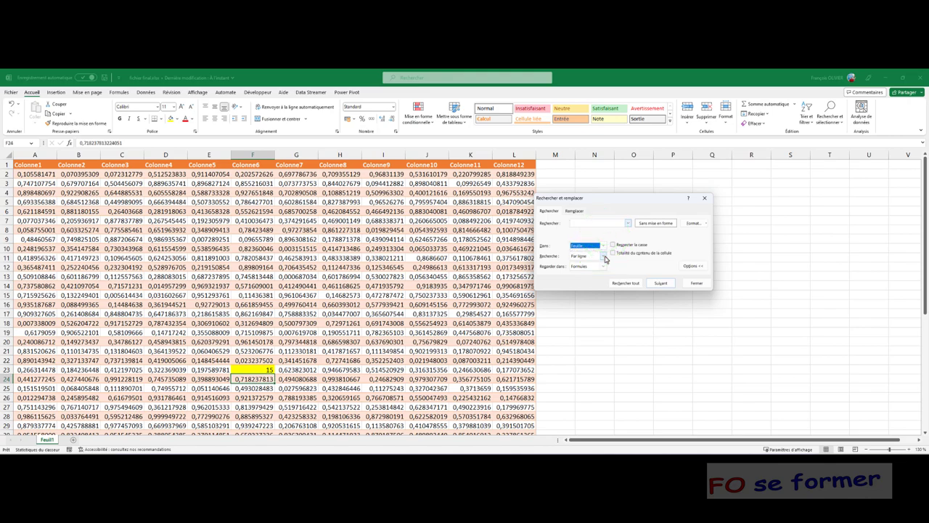
{"action": "left_click", "coordinate": [607, 256]}
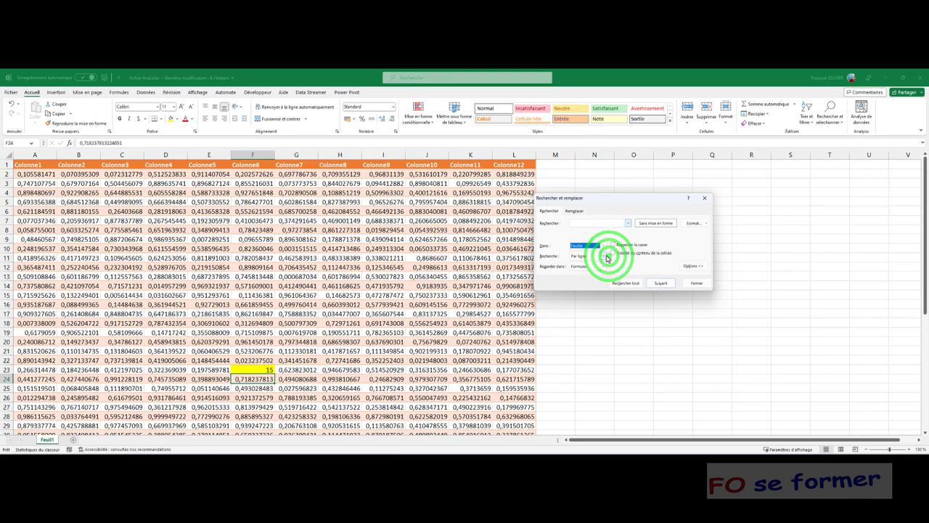
{"action": "left_click", "coordinate": [606, 257]}
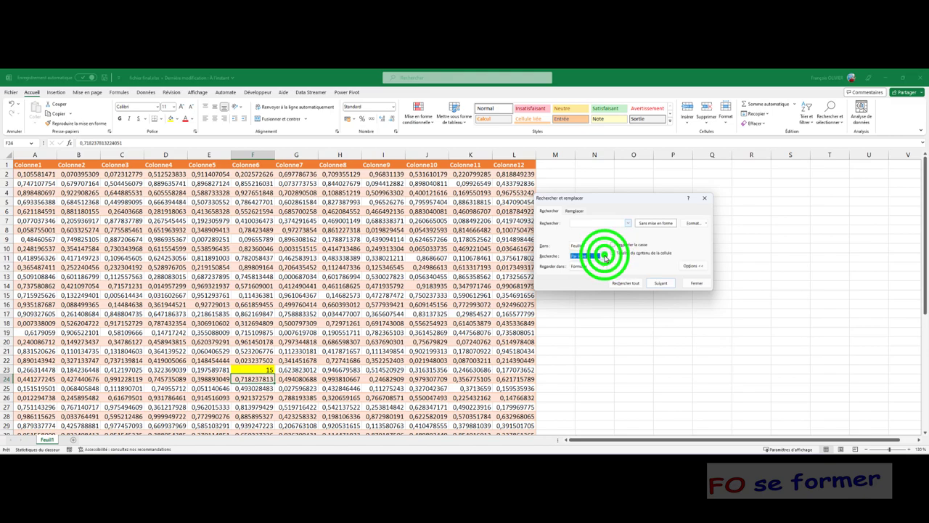
{"action": "left_click", "coordinate": [604, 266]}
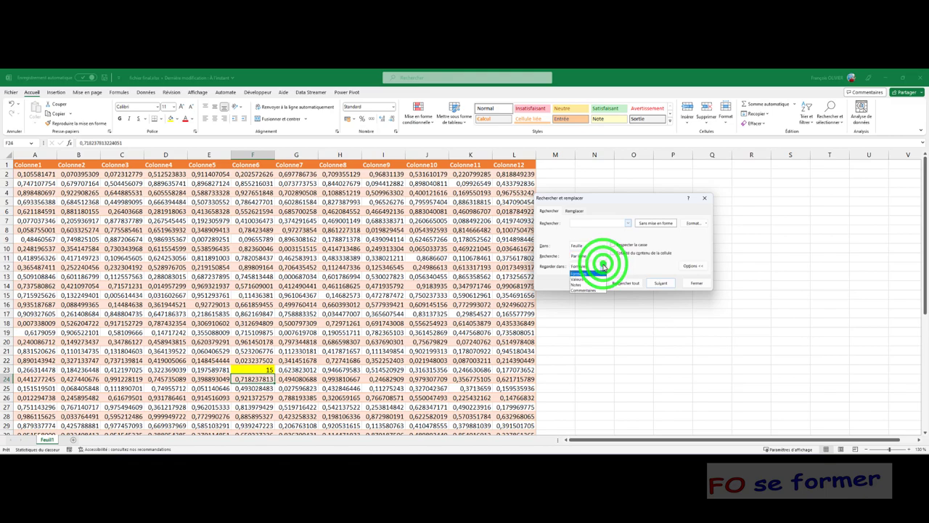
{"action": "left_click", "coordinate": [602, 267]}
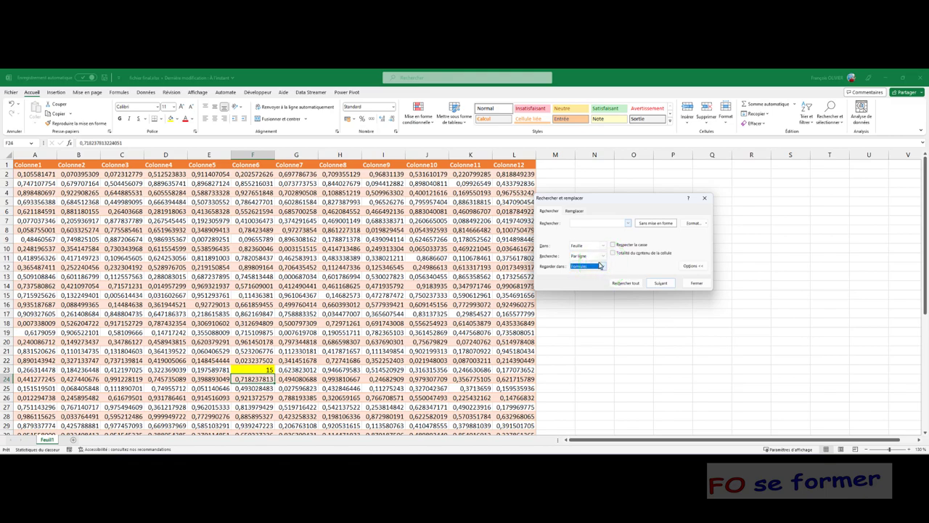
{"action": "left_click", "coordinate": [583, 225]}
{"action": "type", "text": "["}
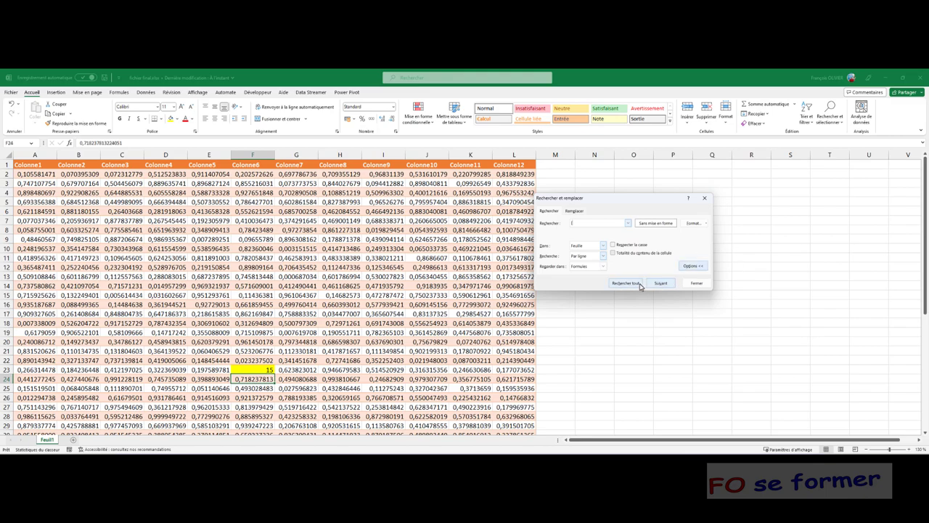
Step: Find all [ matches, inspect results F23, J19 and D10 in turn, then close the dialog
{"action": "left_click", "coordinate": [640, 284]}
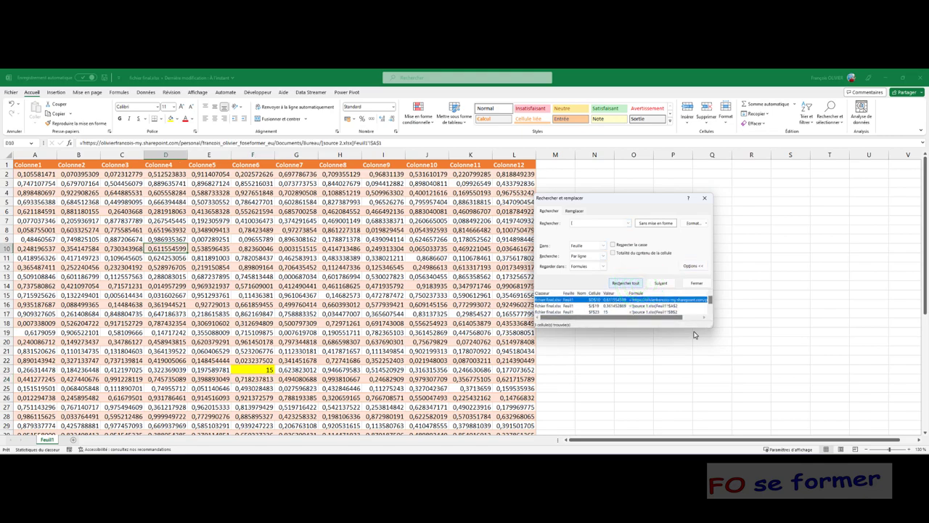
{"action": "mouse_move", "coordinate": [712, 327]}
{"action": "left_mouse_down"}
{"action": "mouse_move", "coordinate": [861, 417]}
{"action": "mouse_move", "coordinate": [906, 410]}
{"action": "left_mouse_up"}
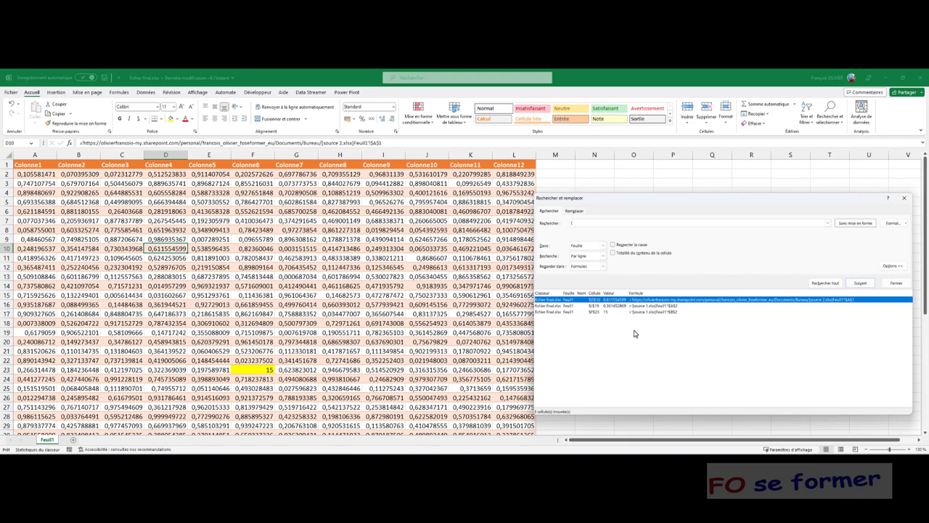
{"action": "left_click", "coordinate": [593, 314]}
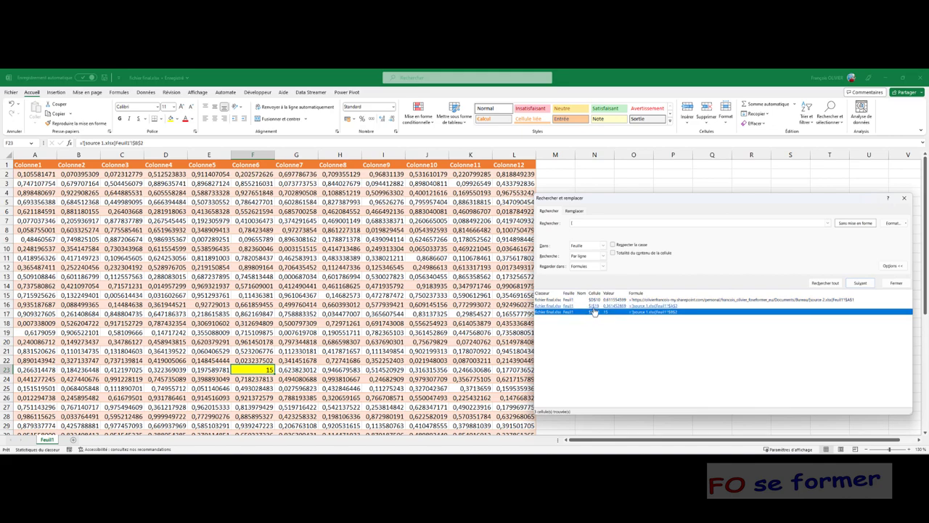
{"action": "left_click", "coordinate": [594, 305]}
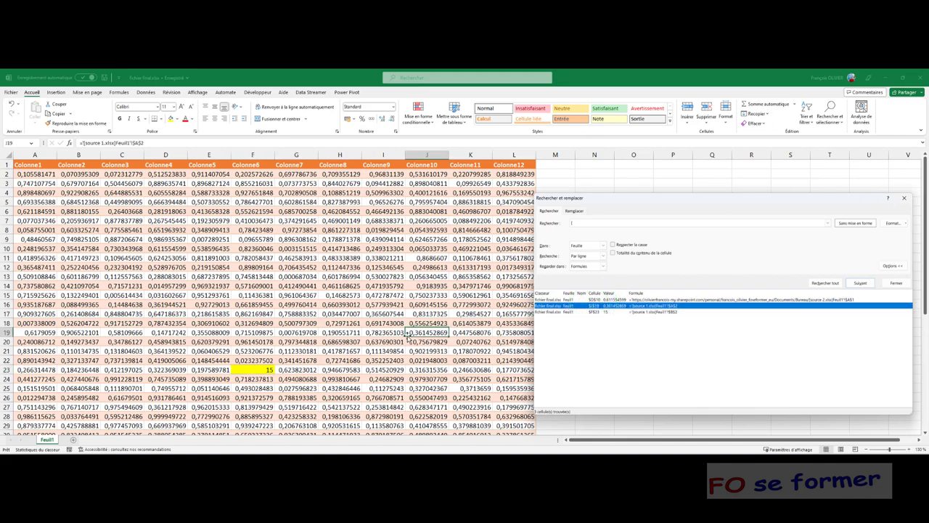
{"action": "left_click", "coordinate": [592, 299]}
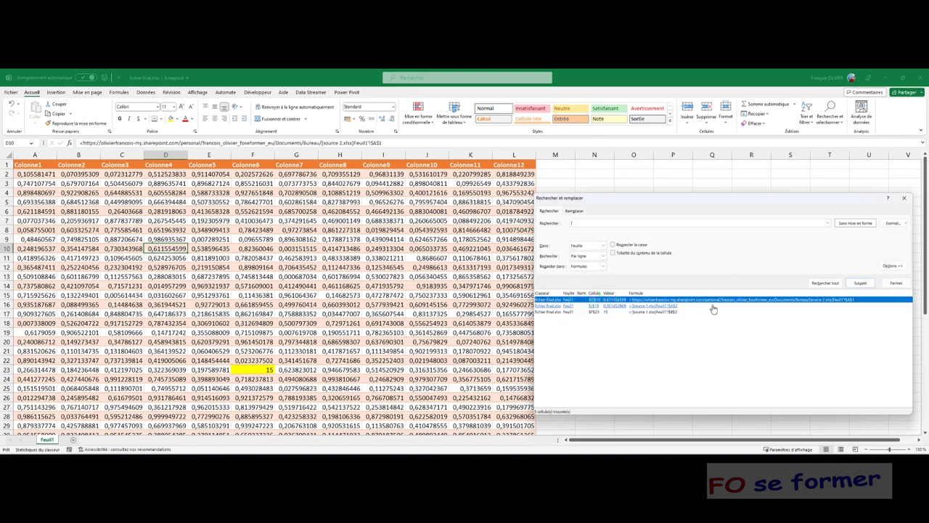
{"action": "left_click", "coordinate": [700, 355]}
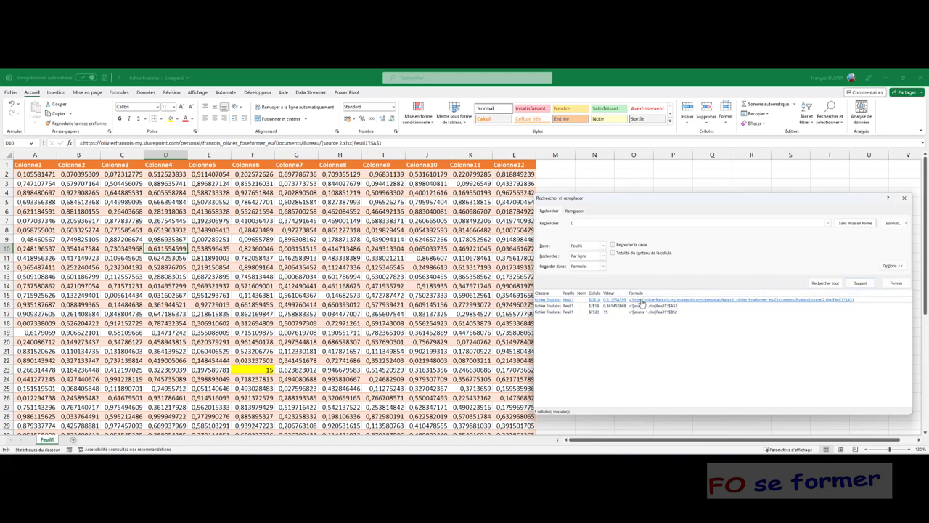
{"action": "left_click", "coordinate": [887, 282]}
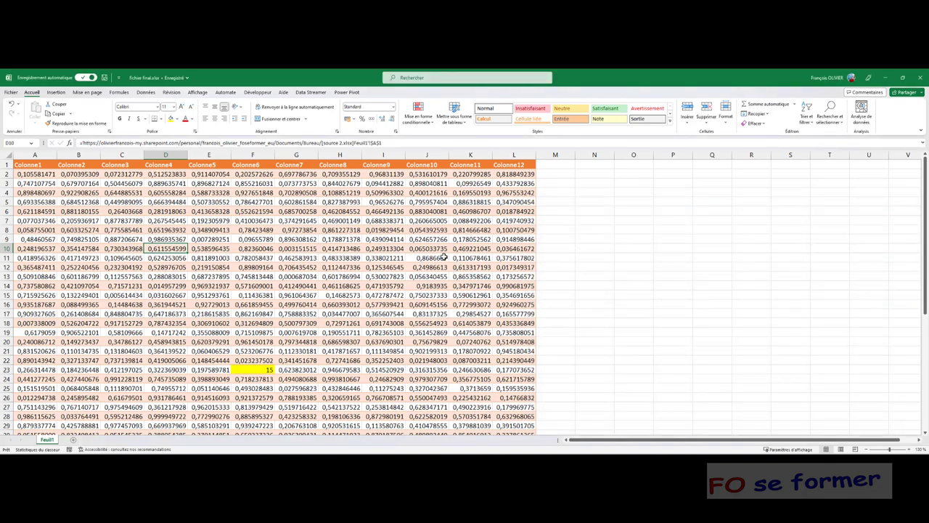
{"action": "left_click", "coordinate": [118, 93]}
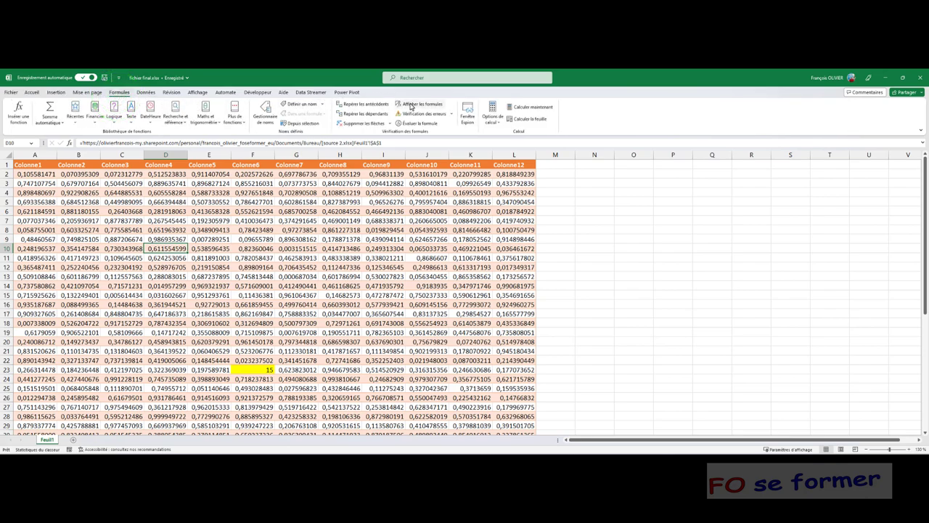
{"action": "left_click", "coordinate": [411, 106]}
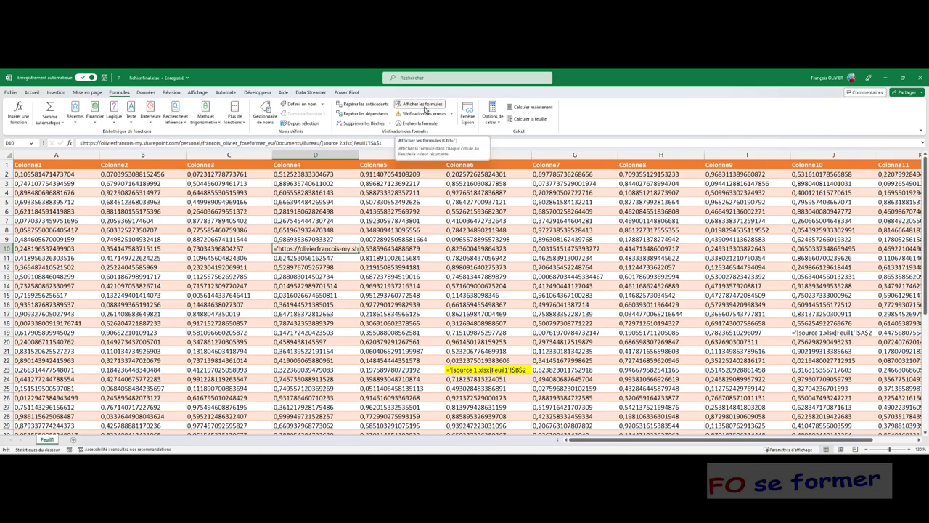
{"action": "left_click", "coordinate": [423, 105]}
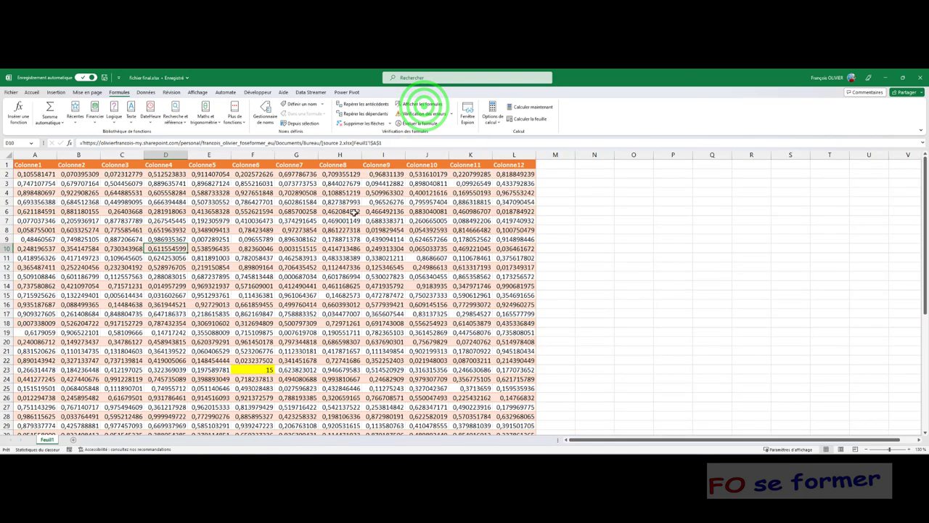
{"action": "left_click", "coordinate": [32, 92]}
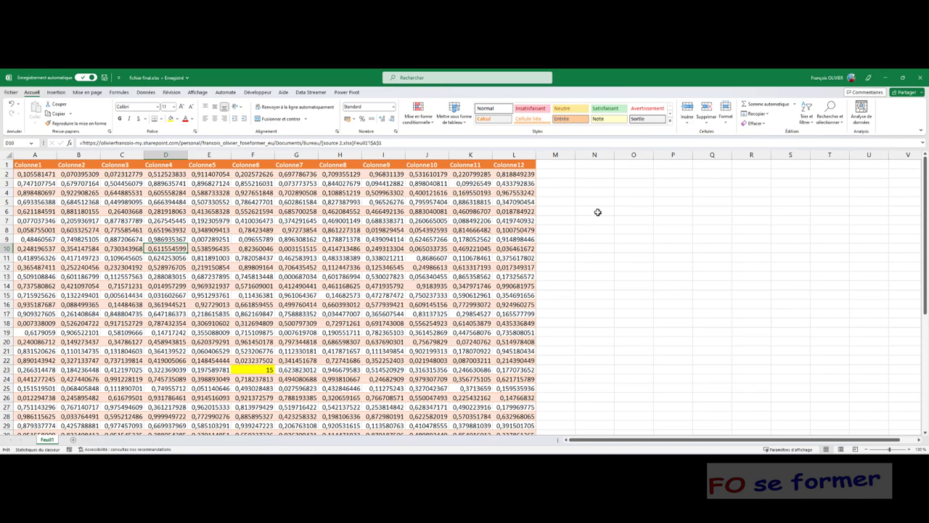
Step: Reopen Find and Replace with Ctrl+F and run Find All again
{"action": "key", "text": "ctrl+f"}
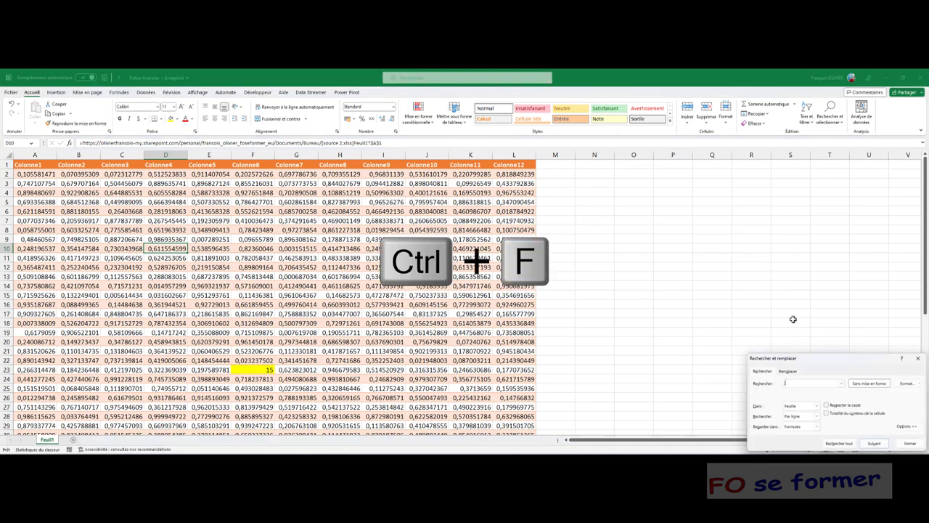
{"action": "left_click_drag", "start_coordinate": [816, 363], "coordinate": [628, 203]}
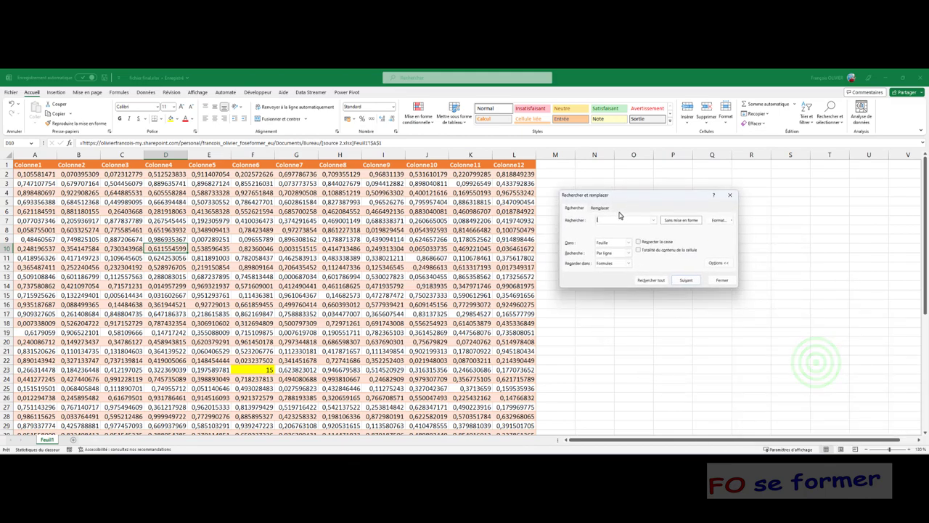
{"action": "left_click", "coordinate": [613, 220]}
{"action": "type", "text": "1"}
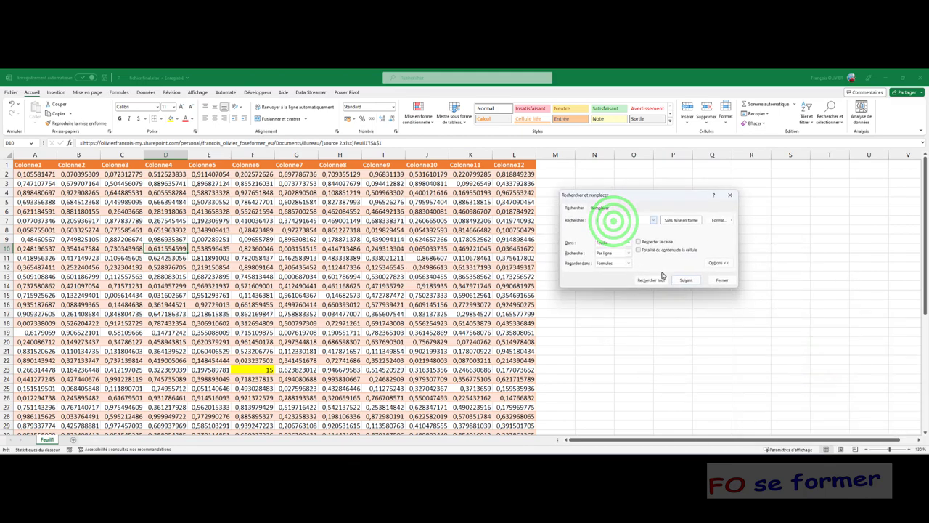
{"action": "left_click", "coordinate": [651, 280]}
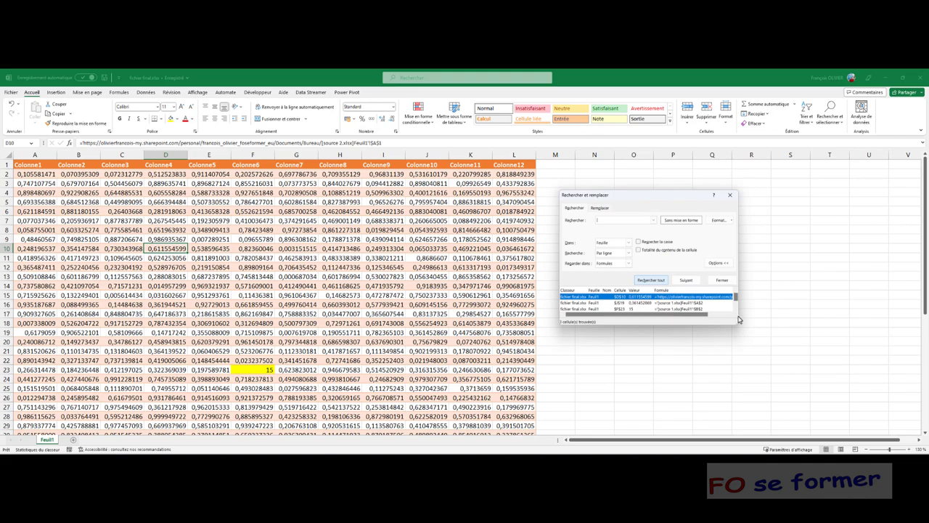
Step: Enlarge the results window and move it up and left to read the full formulas
{"action": "left_click_drag", "start_coordinate": [736, 323], "coordinate": [927, 410]}
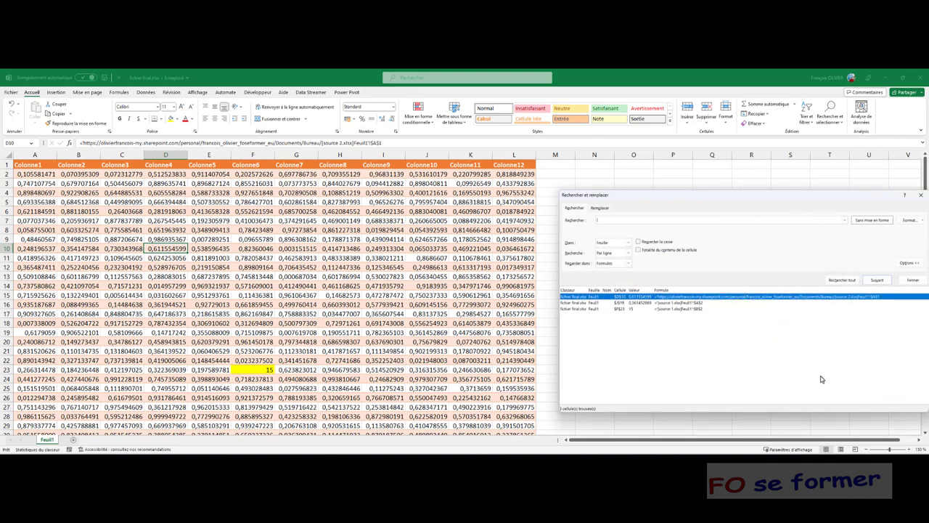
{"action": "left_click", "coordinate": [620, 196]}
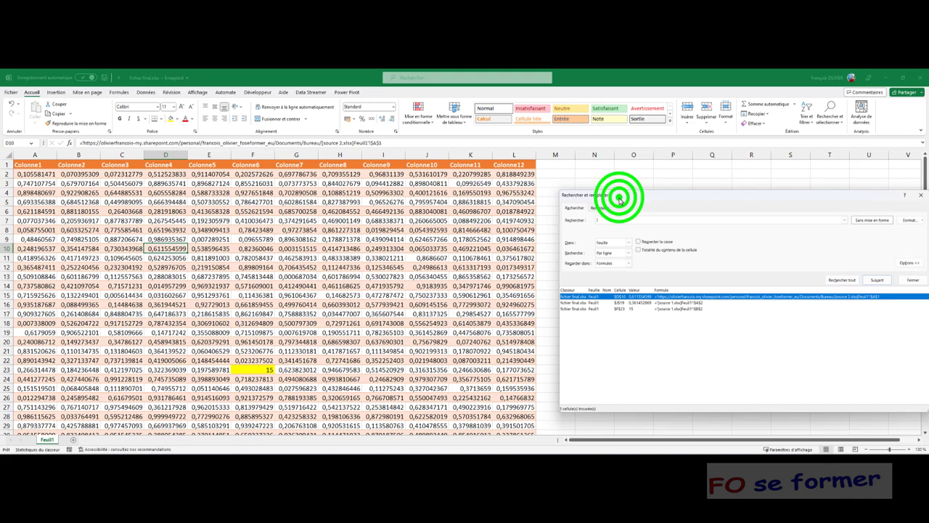
{"action": "left_click_drag", "start_coordinate": [619, 196], "coordinate": [514, 102]}
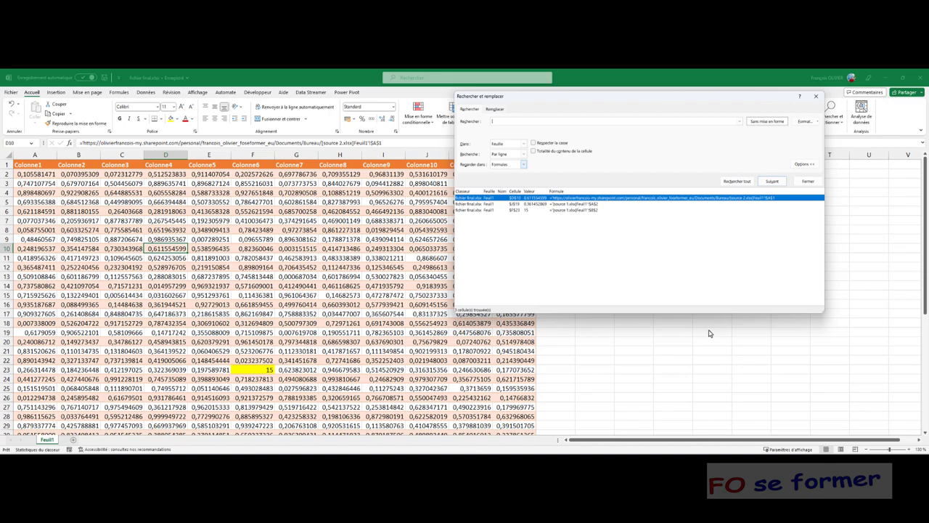